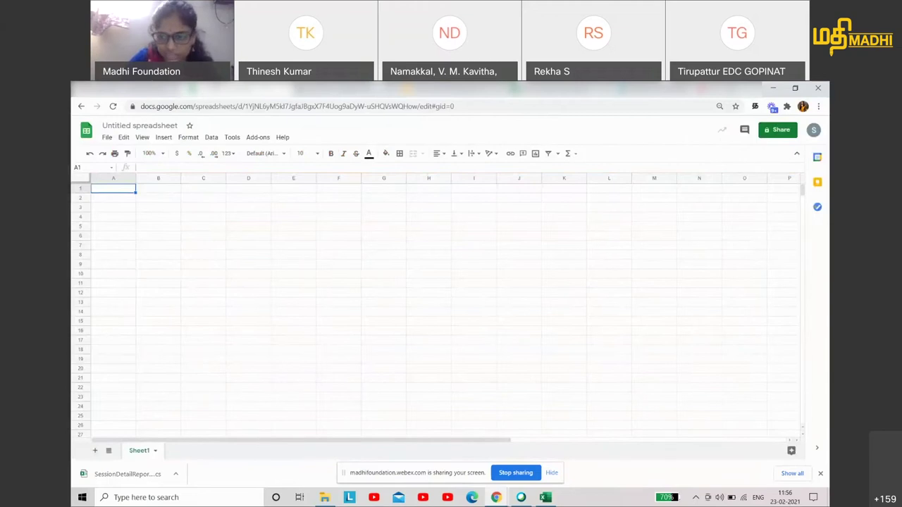
Close the untitled spreadsheet and show the CAL Details sheet of the CAL Centre data_Session3 spreadsheet.
{"action": "key", "text": "ctrl+w"}
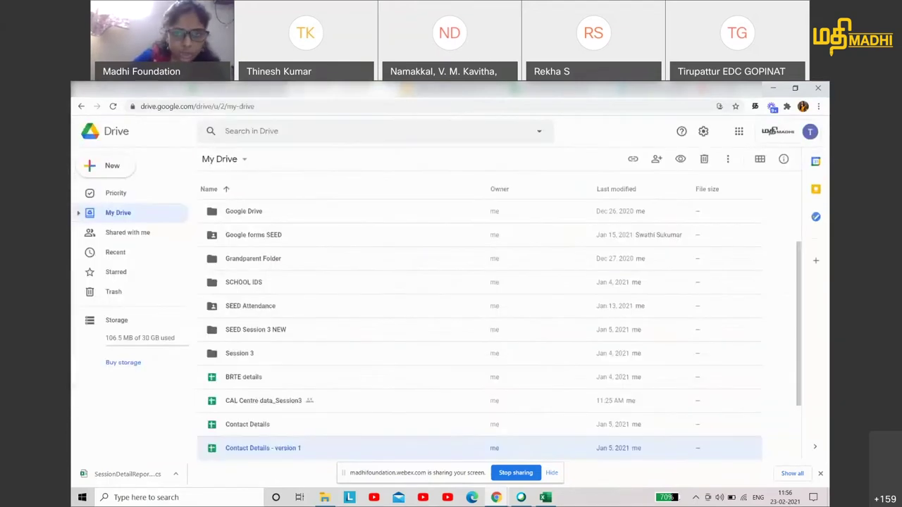
{"action": "key", "text": "Return"}
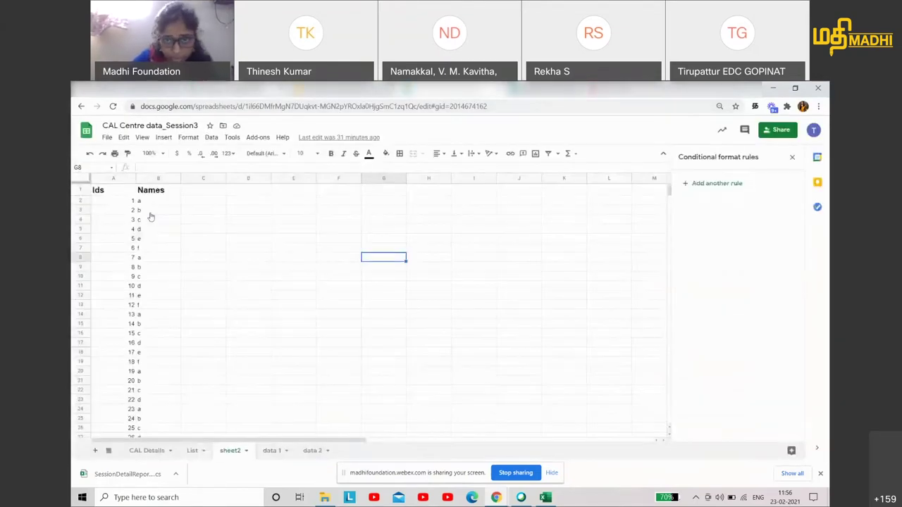
{"action": "left_click", "coordinate": [151, 455]}
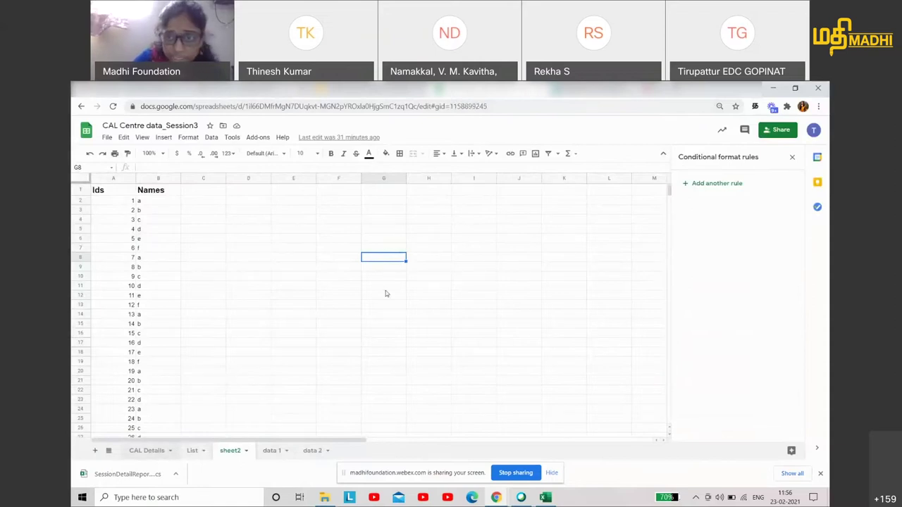
Switch to the Webex meeting and mute all attendees from the participants list.
{"action": "key", "text": "alt+Tab"}
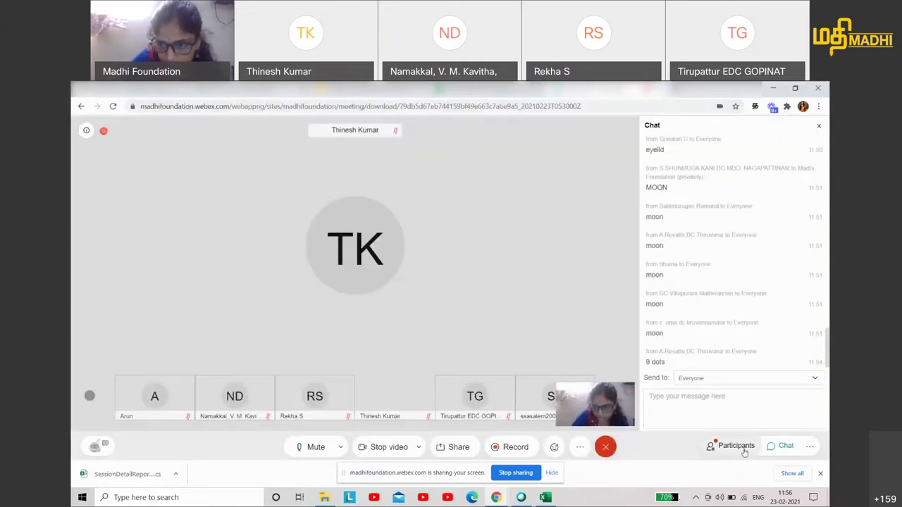
{"action": "left_click", "coordinate": [744, 450]}
{"action": "left_click", "coordinate": [676, 417]}
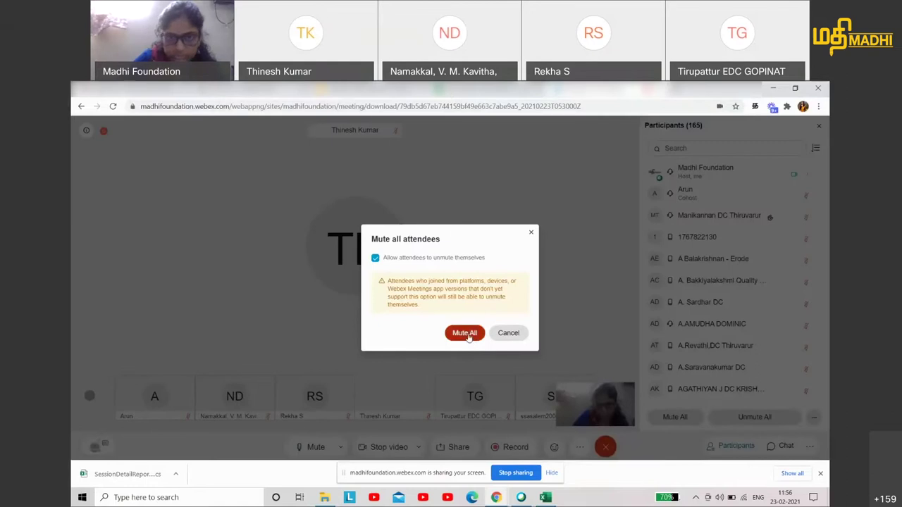
{"action": "left_click", "coordinate": [465, 333]}
Return to the CAL Centre data_Session3 spreadsheet and add the colleague's e-mail address as a sharing recipient.
{"action": "key", "text": "alt+Tab"}
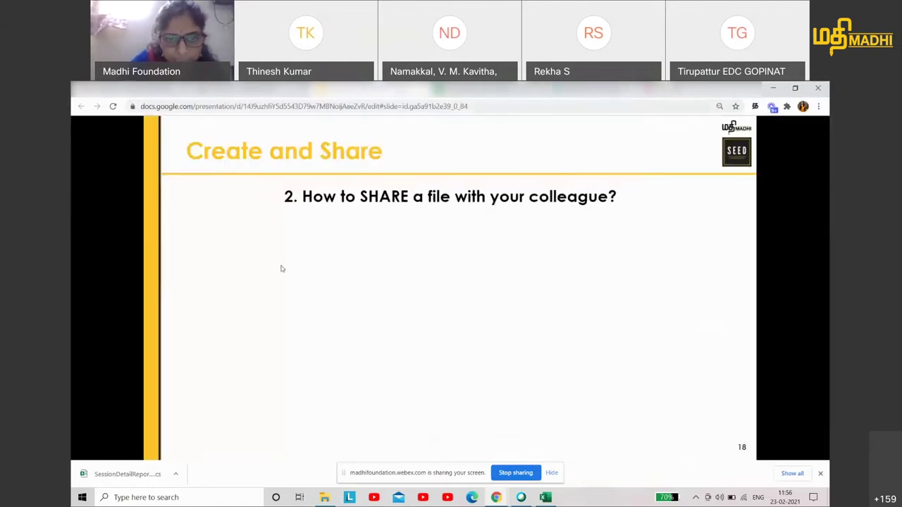
{"action": "key", "text": "alt+Tab"}
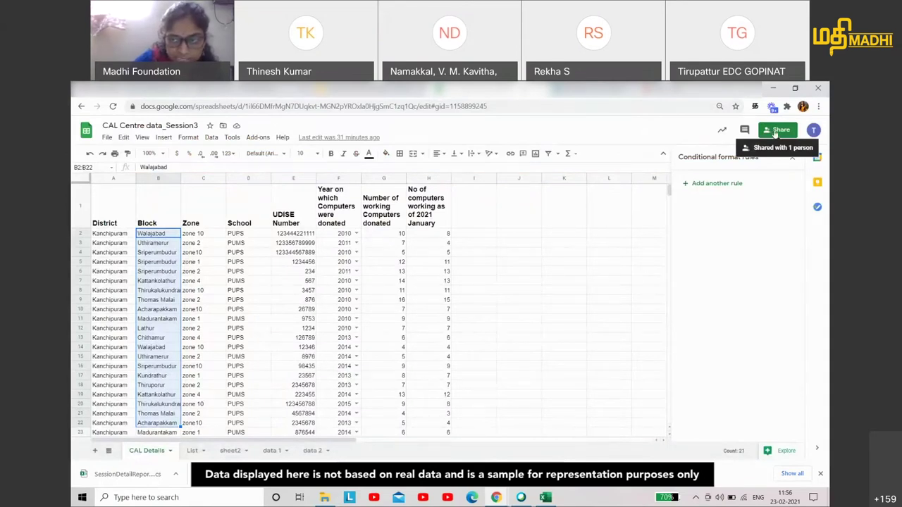
{"action": "left_click", "coordinate": [785, 129]}
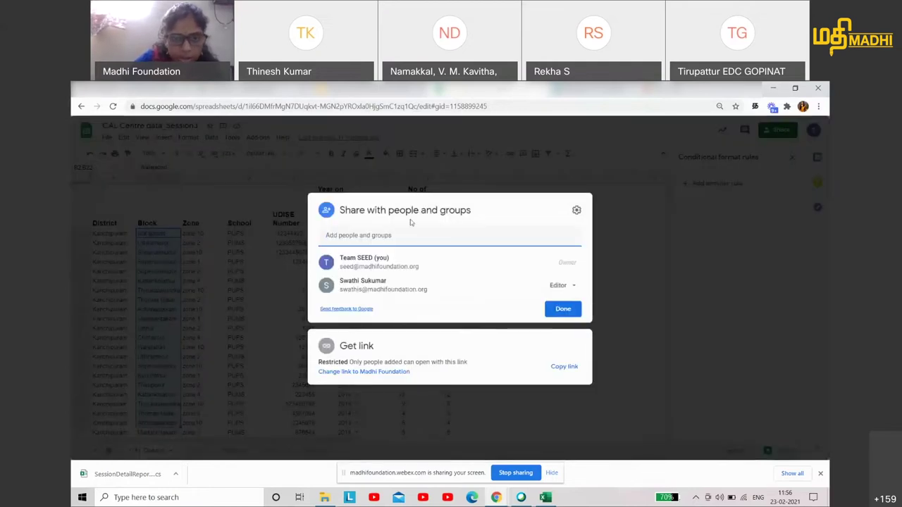
{"action": "key", "text": "ctrl+v"}
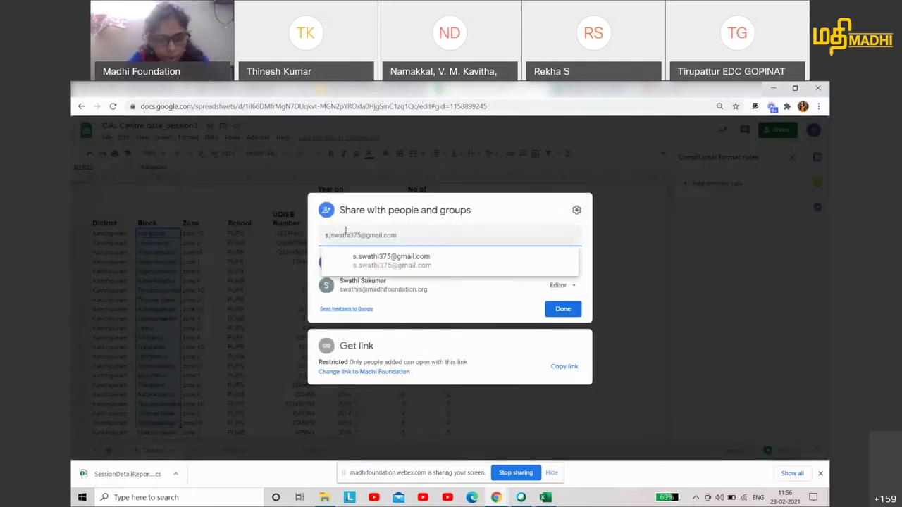
{"action": "left_click", "coordinate": [368, 265]}
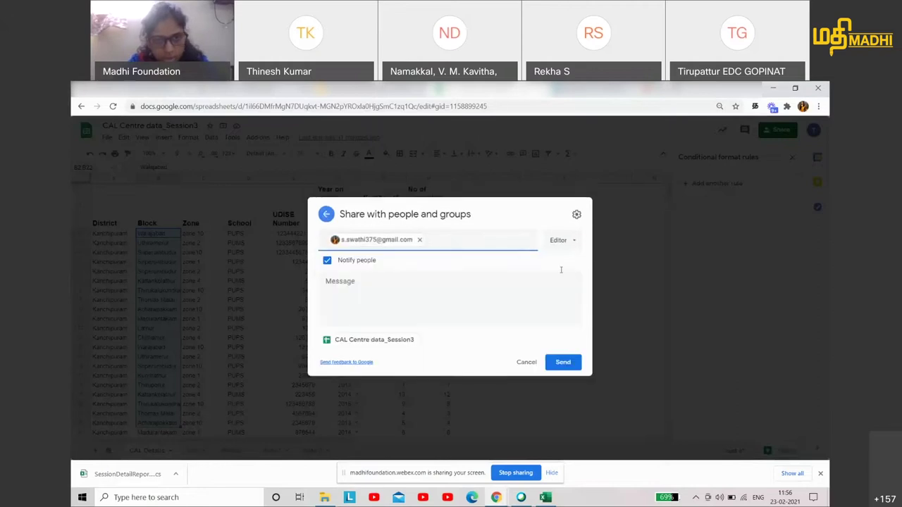
Turn the notification of people off and on again, and keep Editor as the recipient's role.
{"action": "left_click", "coordinate": [327, 260]}
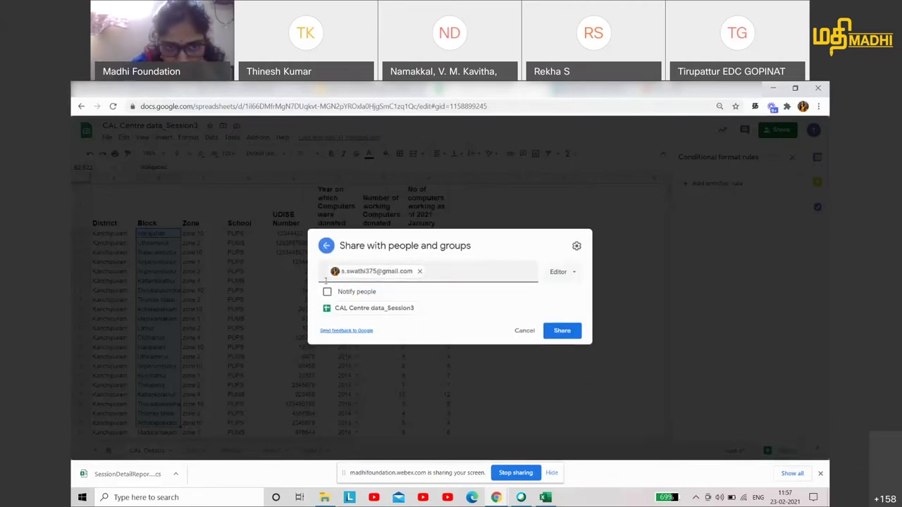
{"action": "left_click", "coordinate": [327, 289]}
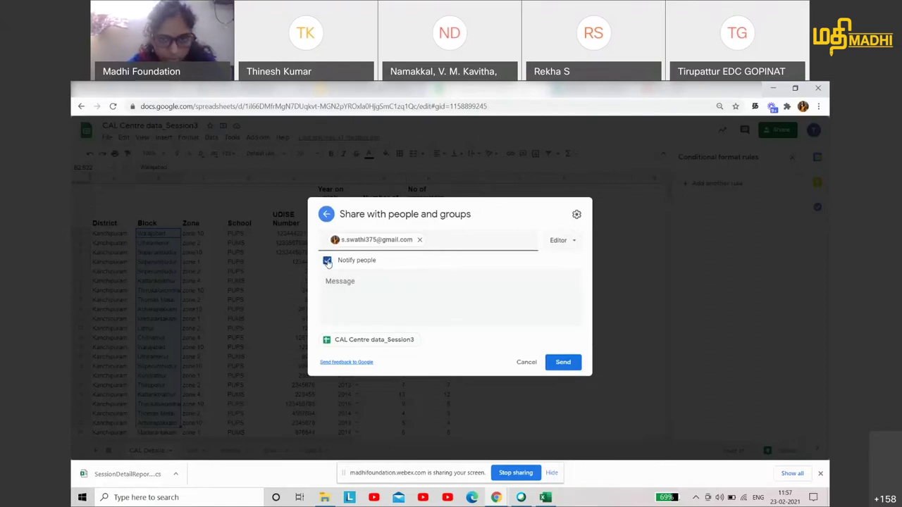
{"action": "left_click", "coordinate": [574, 241]}
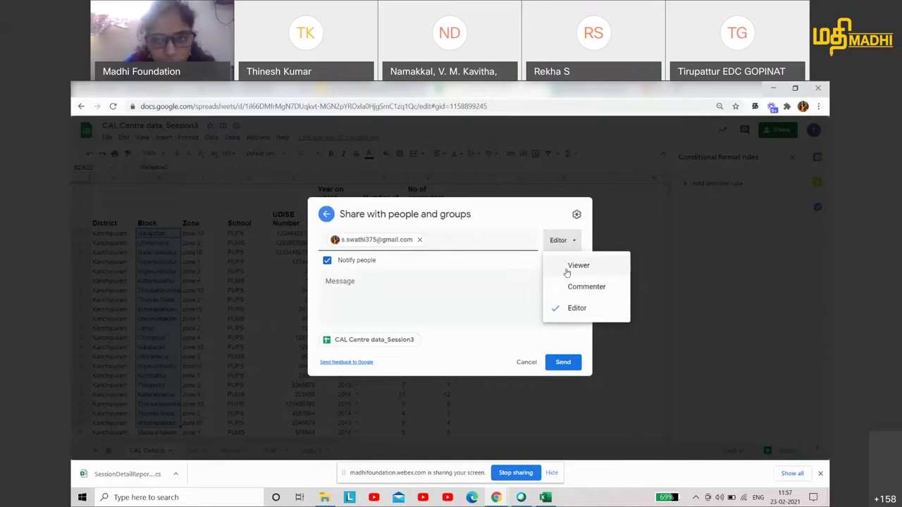
{"action": "left_click", "coordinate": [572, 315]}
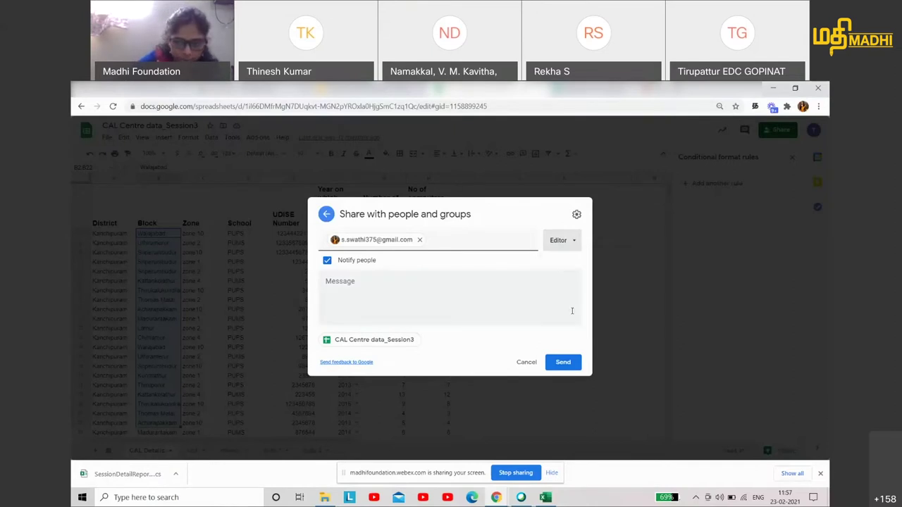
Open the share settings and toggle the option that lets editors change permissions and share.
{"action": "left_click", "coordinate": [572, 242]}
{"action": "left_click", "coordinate": [576, 215]}
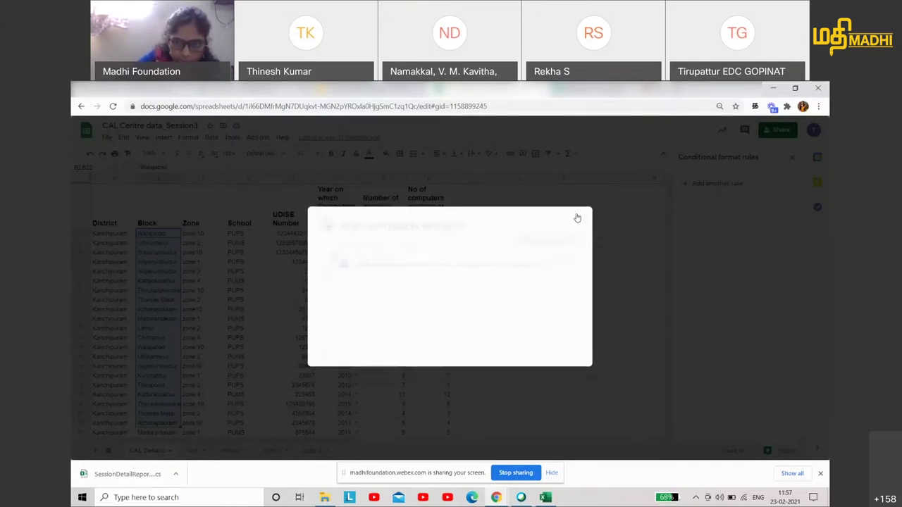
{"action": "left_click", "coordinate": [347, 279]}
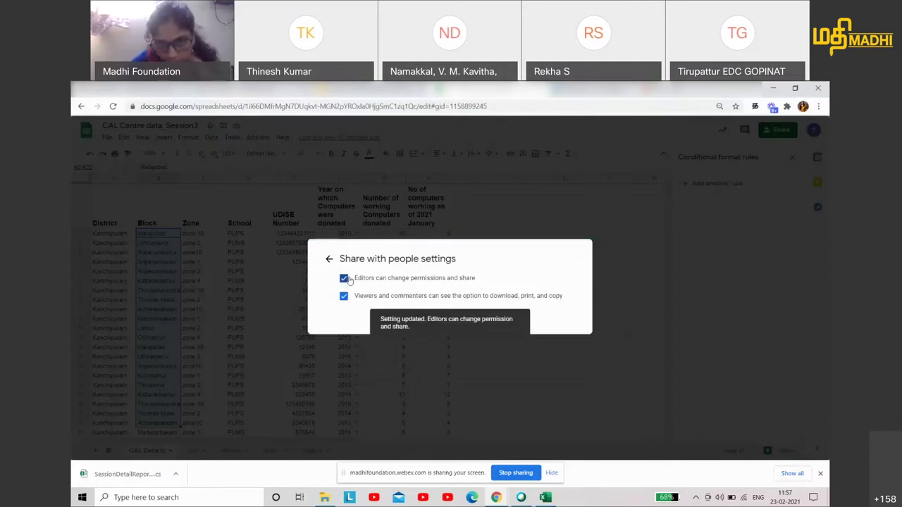
Check the recording status in the Webex meeting and return to the spreadsheet's share settings.
{"action": "left_click", "coordinate": [636, 90]}
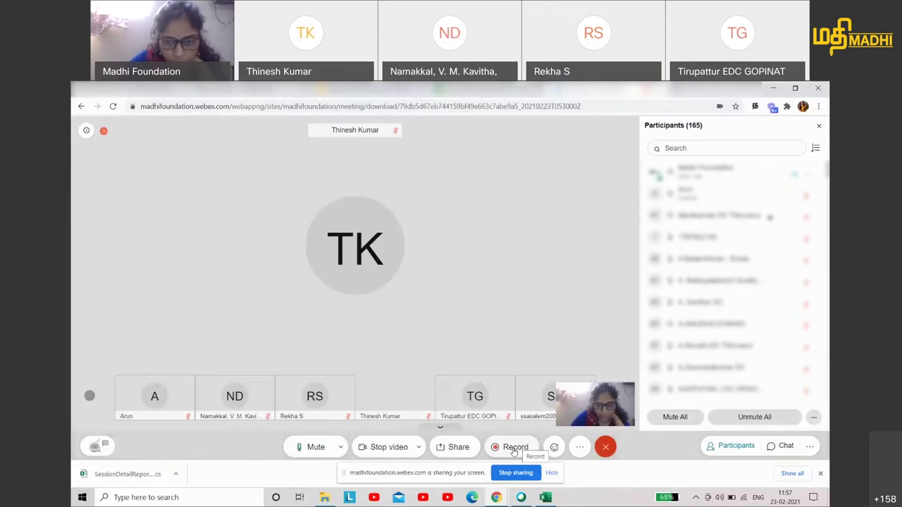
{"action": "left_click", "coordinate": [514, 448]}
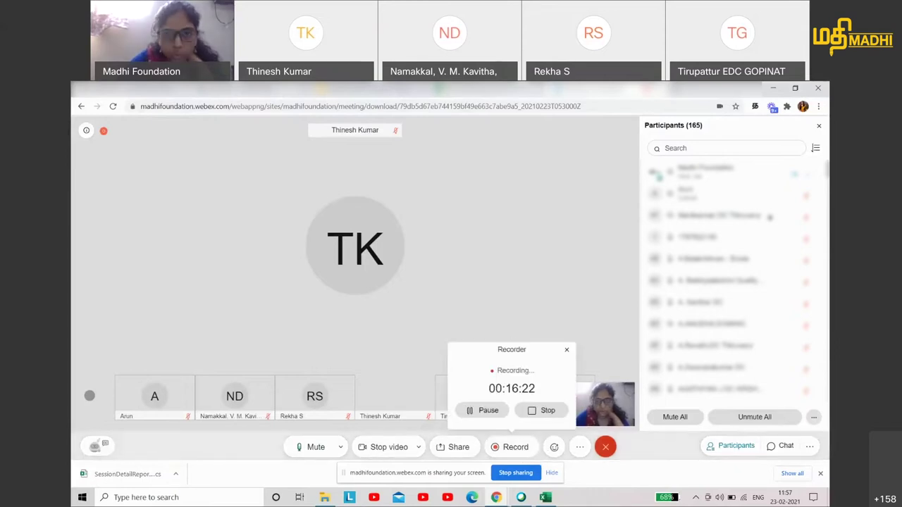
{"action": "left_click", "coordinate": [599, 90]}
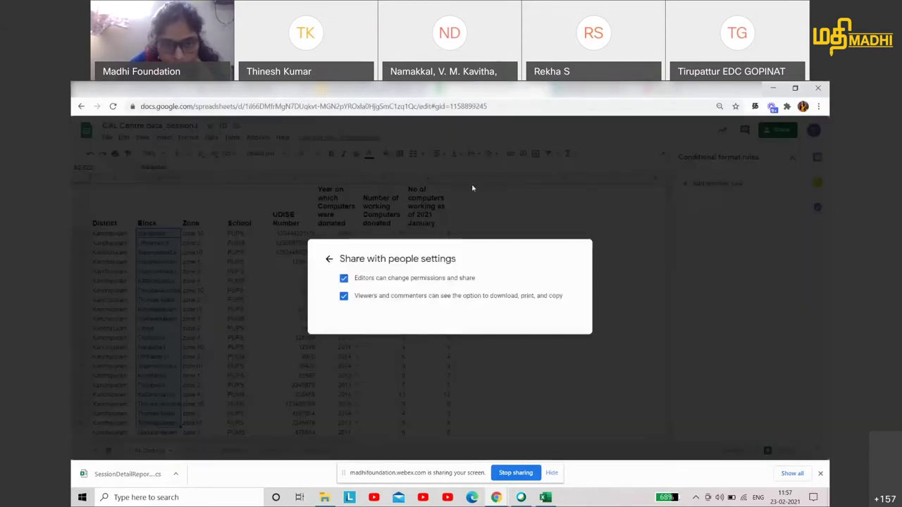
Disallow editors to change permissions and share, and disable download, print and copy for viewers and commenters.
{"action": "left_click", "coordinate": [343, 278]}
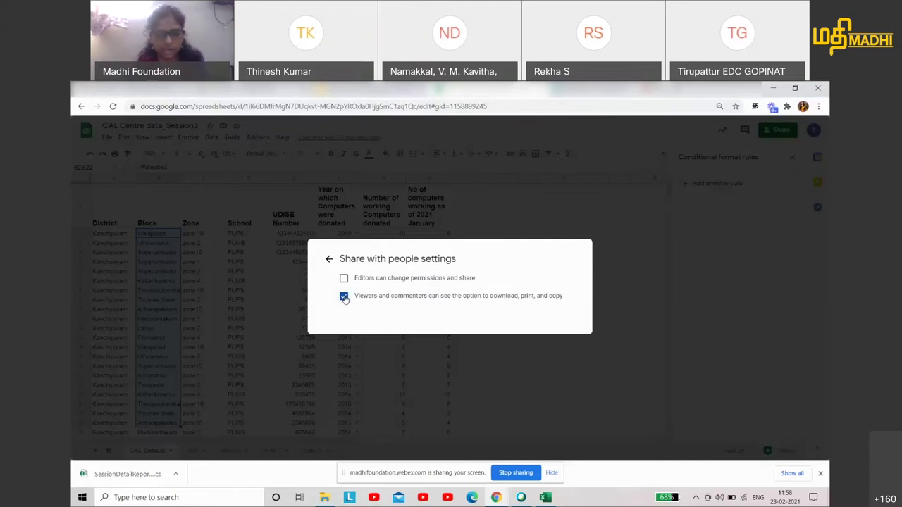
{"action": "left_click", "coordinate": [344, 297]}
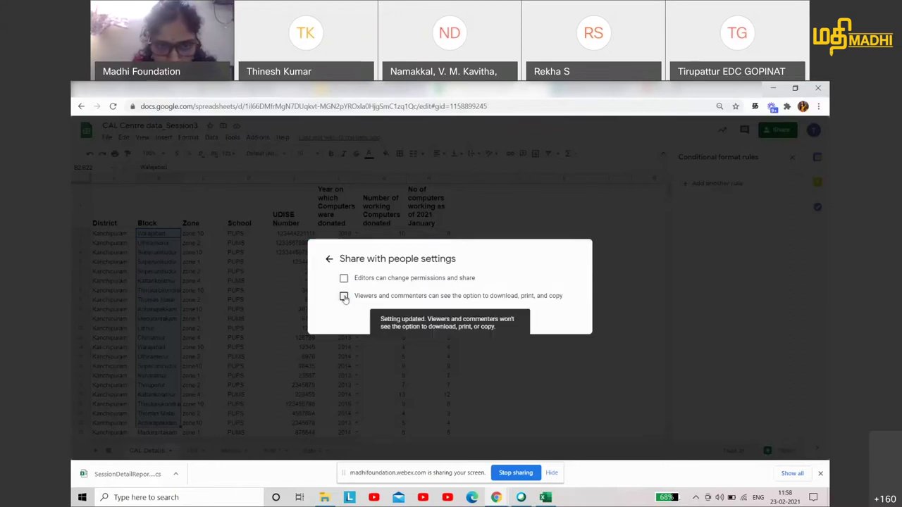
{"action": "left_click", "coordinate": [329, 259]}
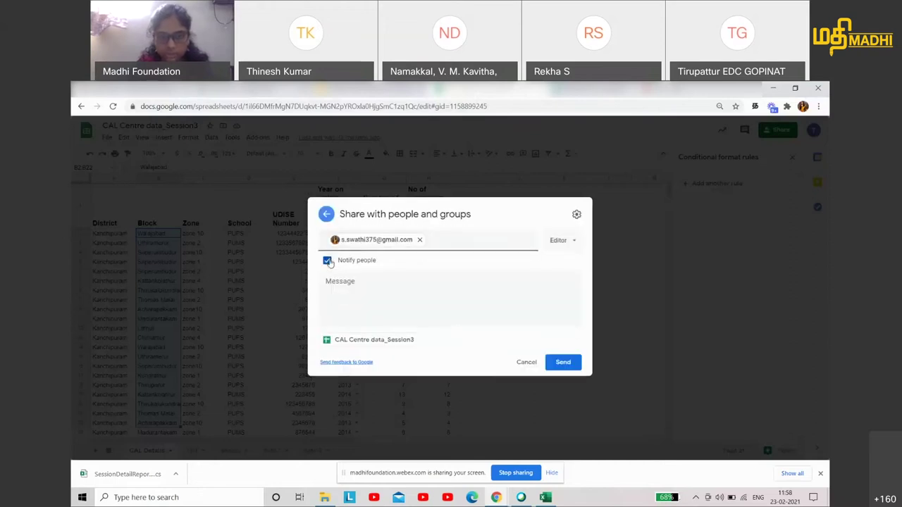
Set the recipient's role to Viewer and review the share settings that apply to viewers.
{"action": "left_click", "coordinate": [574, 243]}
{"action": "left_click", "coordinate": [564, 263]}
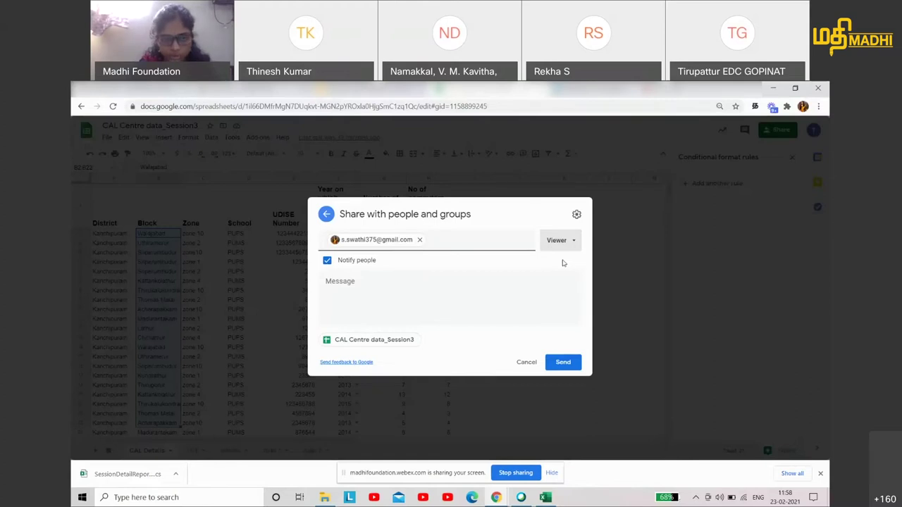
{"action": "left_click", "coordinate": [576, 214]}
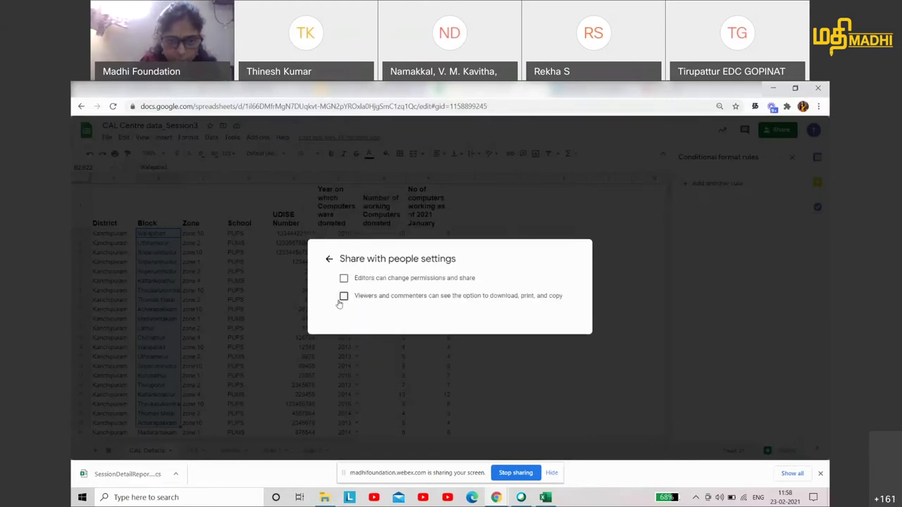
{"action": "left_click", "coordinate": [329, 258]}
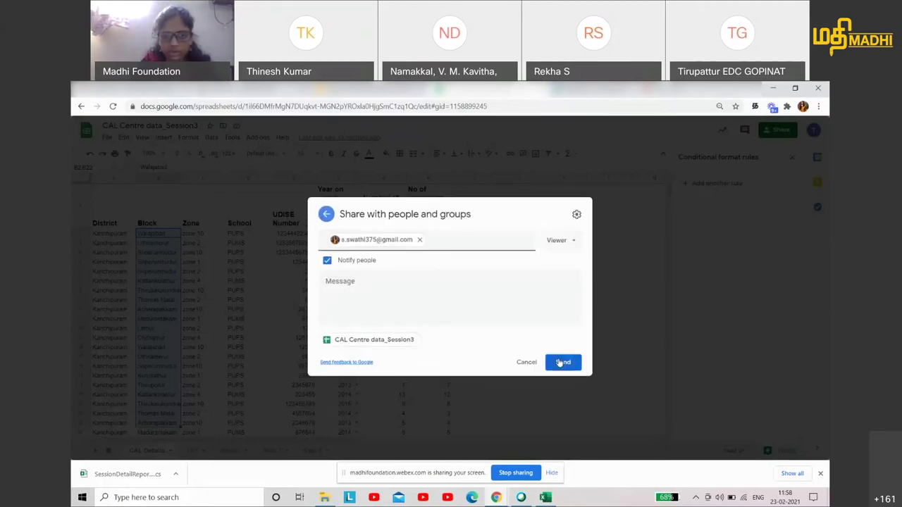
Set the recipient's role to Editor and allow editors to change permissions and share.
{"action": "left_click", "coordinate": [571, 248]}
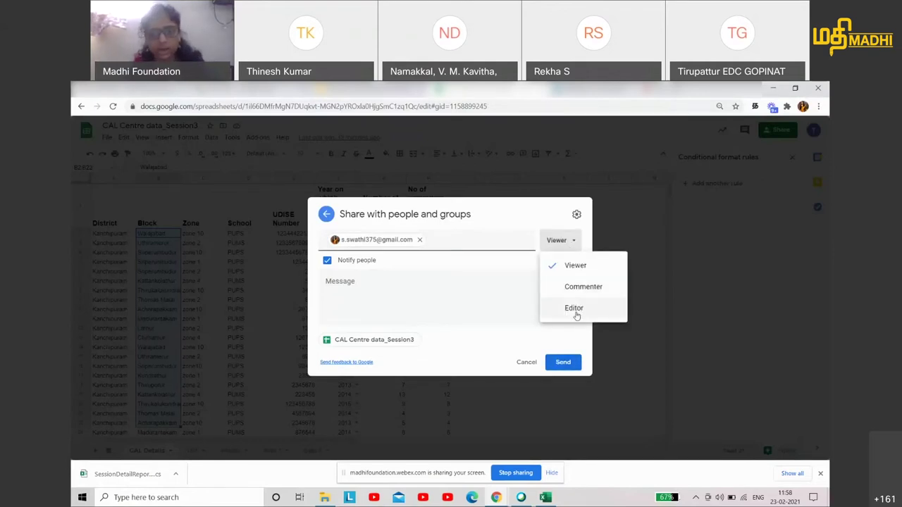
{"action": "left_click", "coordinate": [575, 310]}
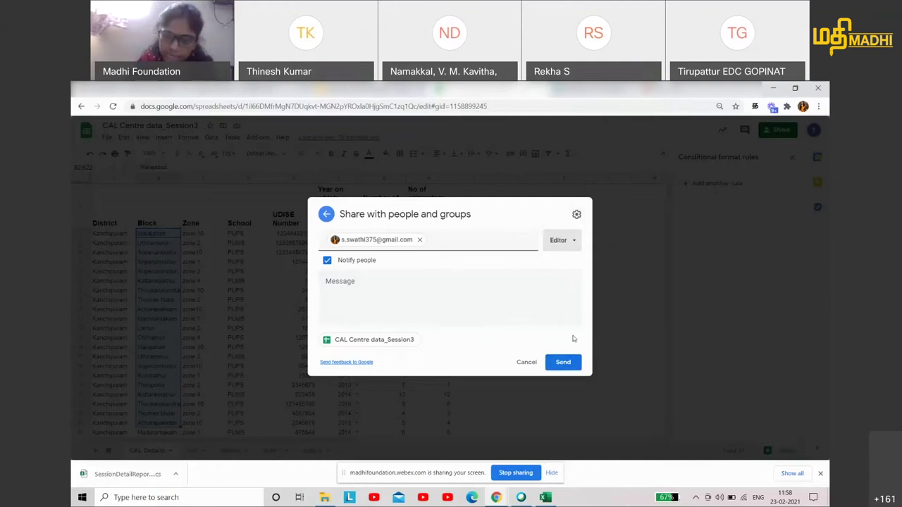
{"action": "left_click", "coordinate": [576, 215]}
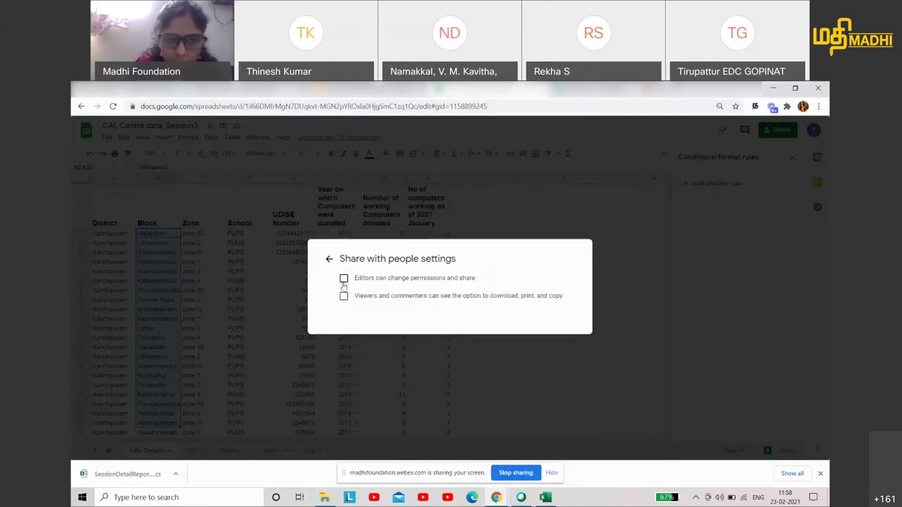
{"action": "left_click", "coordinate": [343, 282]}
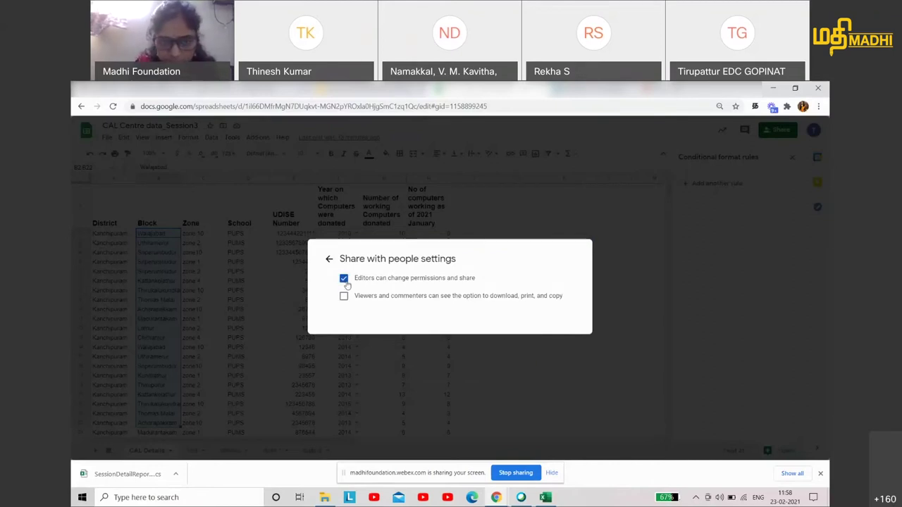
{"action": "left_click", "coordinate": [328, 259]}
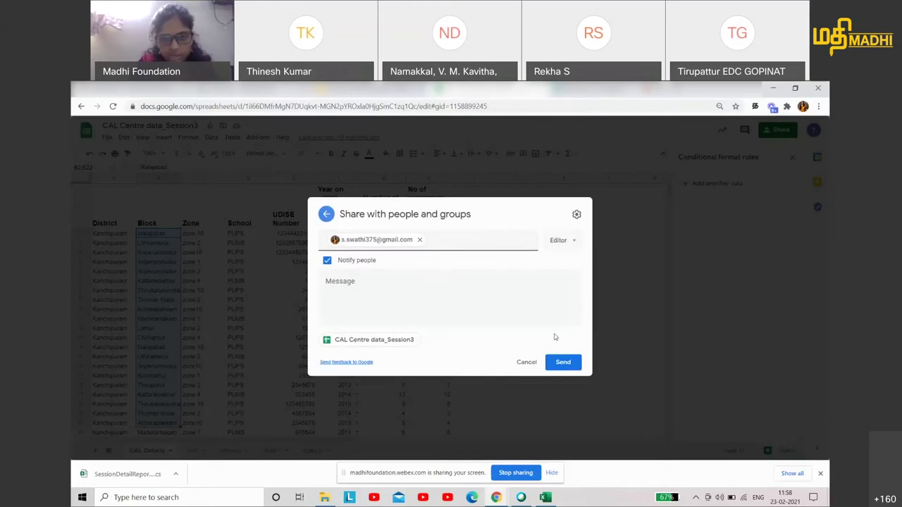
Send the sharing invitation and agree to share the spreadsheet outside the organization.
{"action": "left_click", "coordinate": [564, 361]}
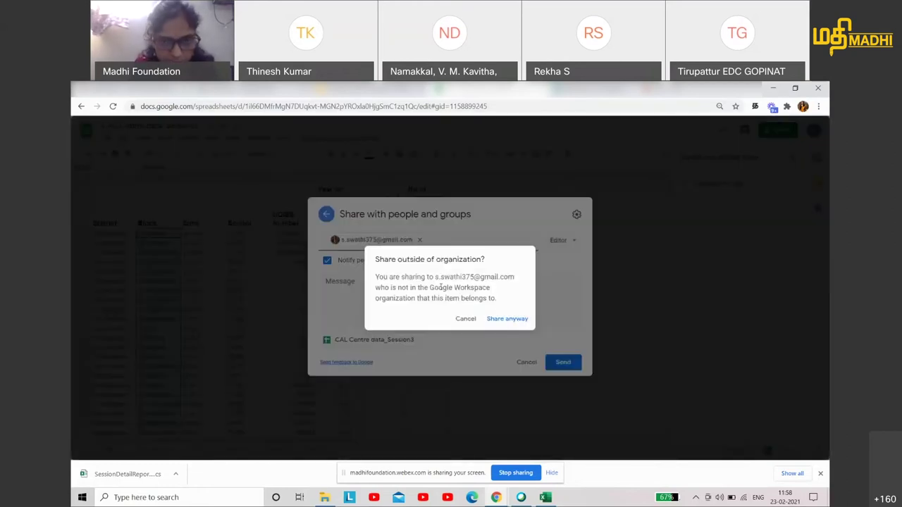
{"action": "left_click", "coordinate": [503, 317]}
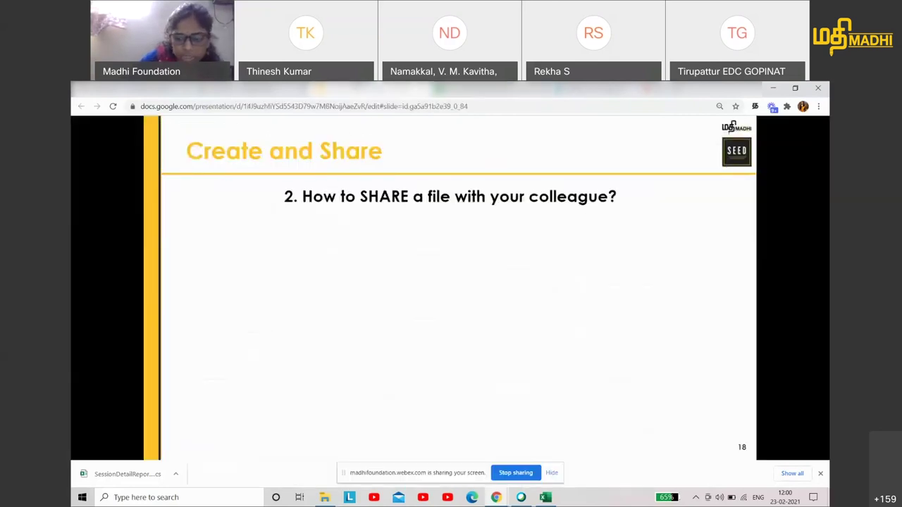
Advance the Create and Share presentation to the list of steps for sharing a file with a colleague.
{"action": "key", "text": "Right"}
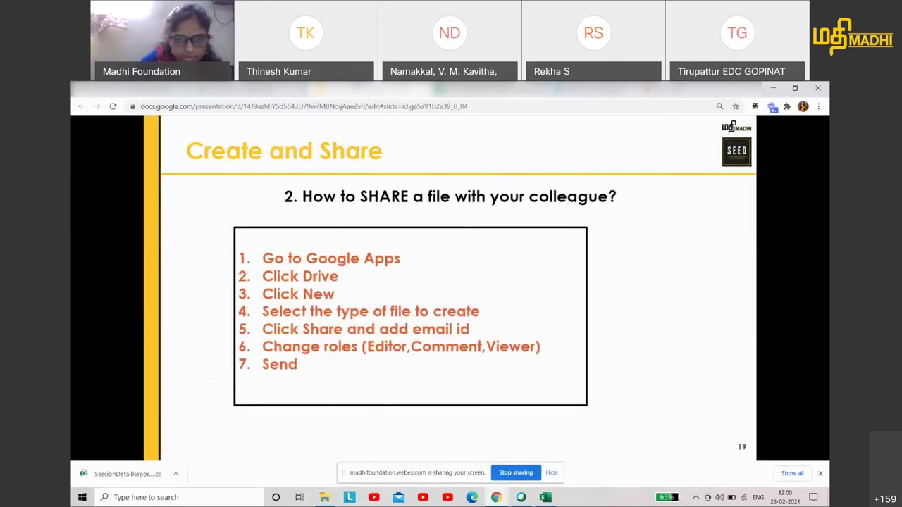